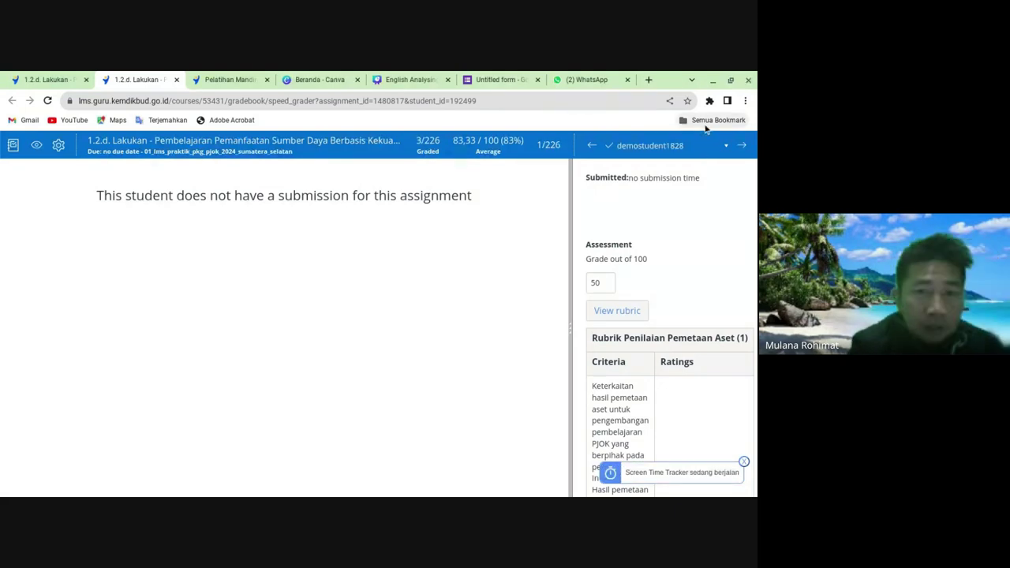
Review demostudent1828's grade and rubric rating for the 1.2.d. Lakukan assignment
scroll(669, 331, "down", 2)
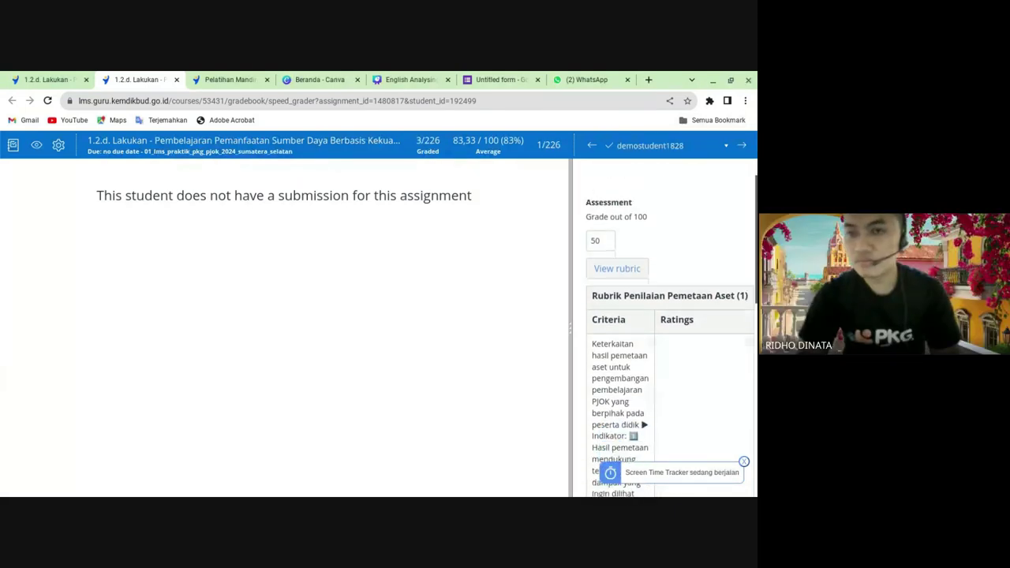
scroll(669, 331, "down", 6)
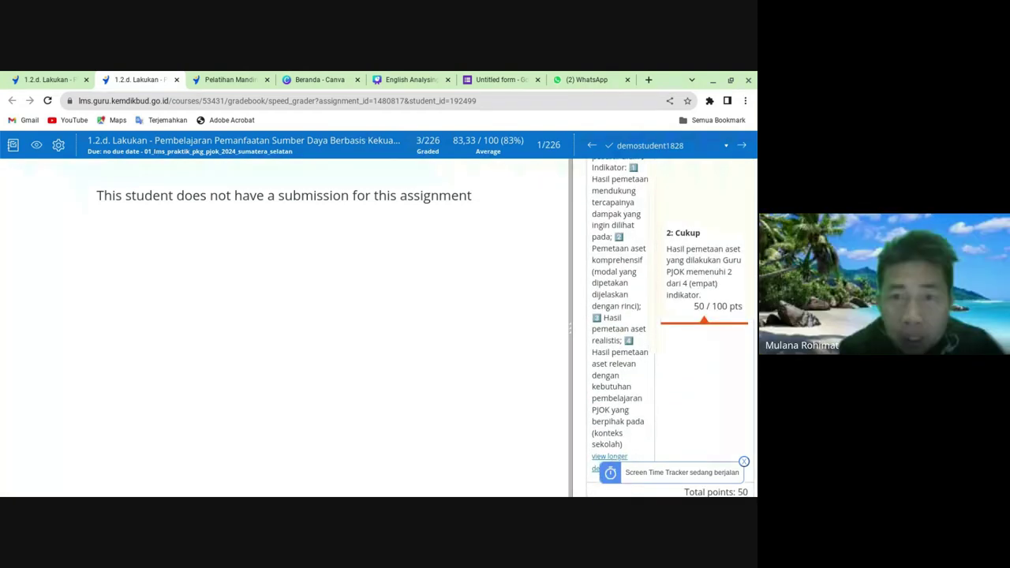
scroll(669, 331, "up", 4)
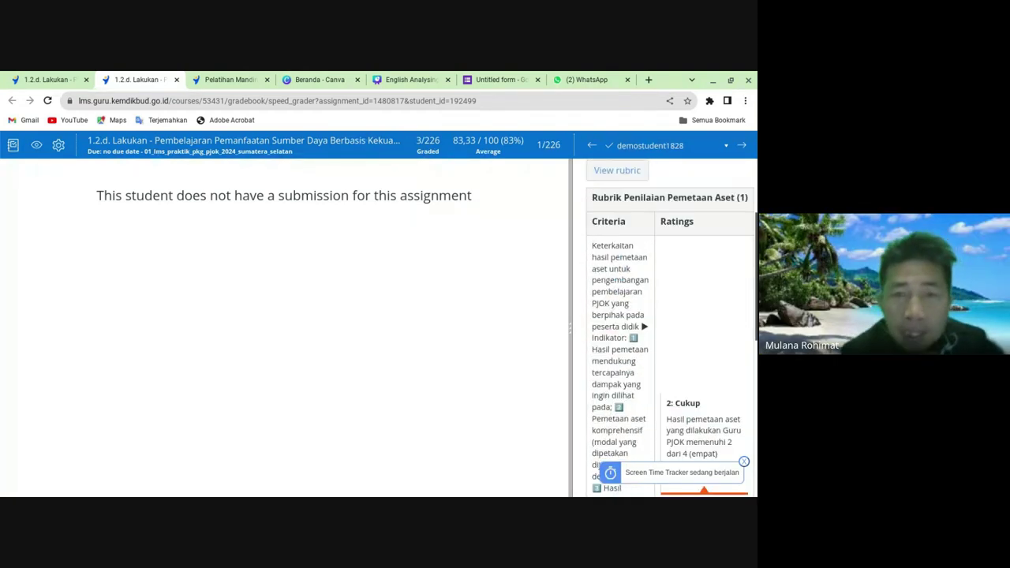
scroll(669, 331, "up", 3)
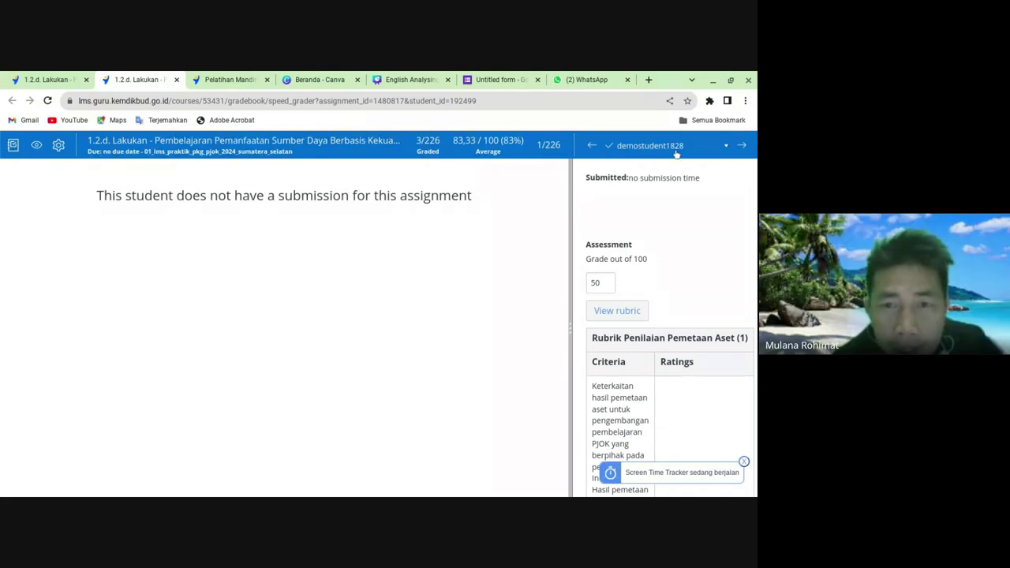
Page through the next two students' grading pages, check the student list, and return to the first student
left_click(742, 148)
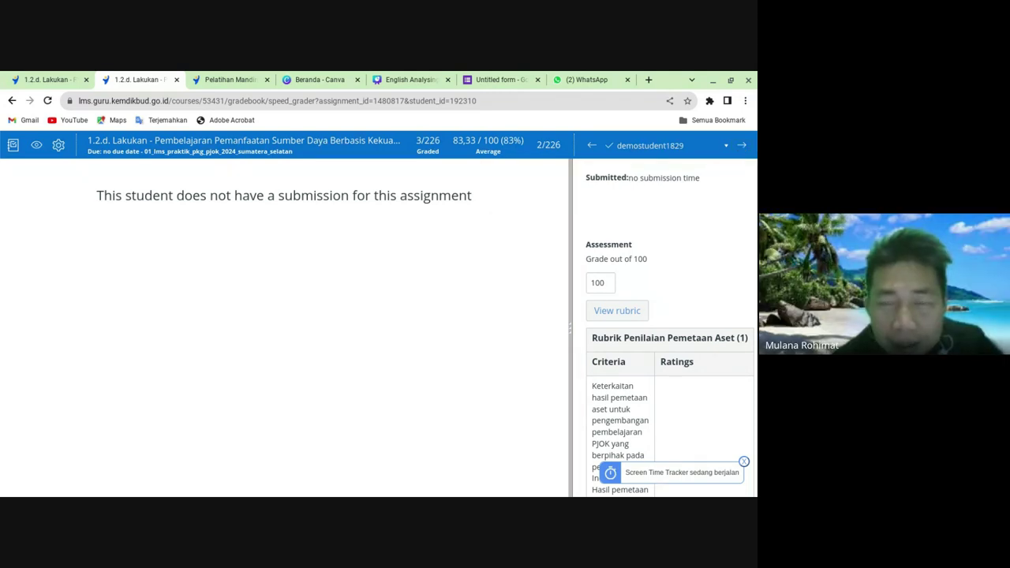
left_click(742, 148)
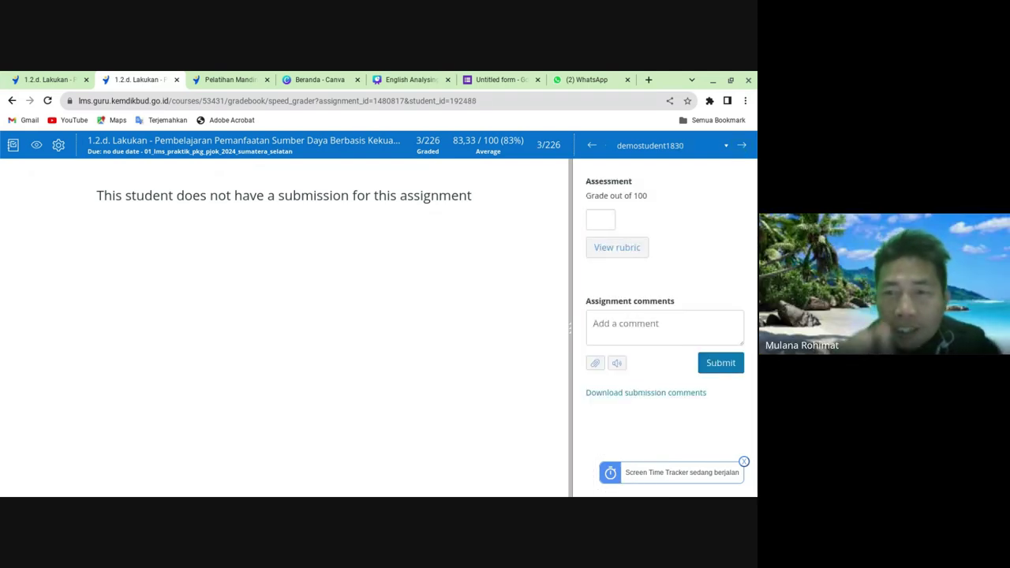
left_click(727, 148)
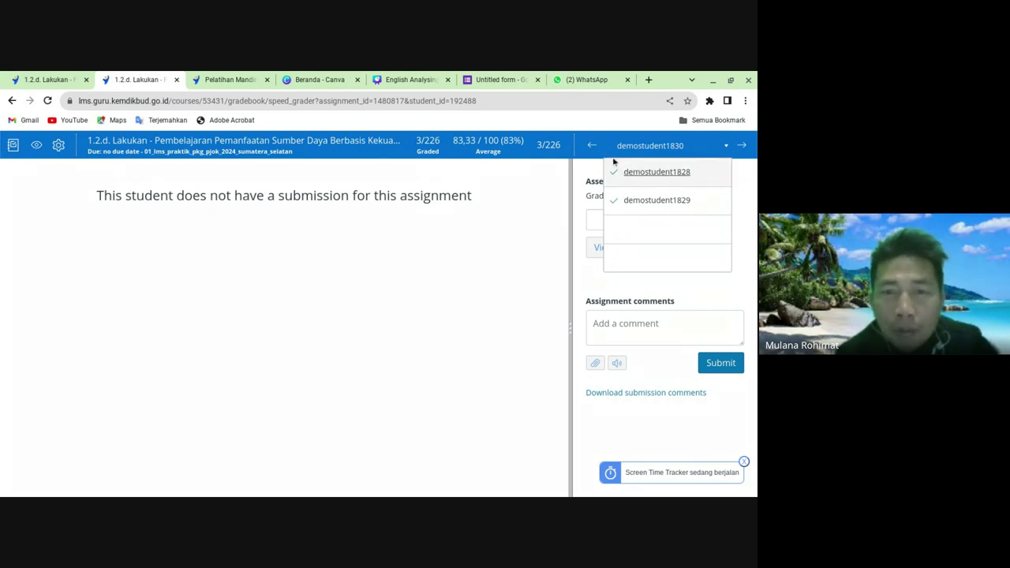
left_click(592, 147)
left_click(593, 146)
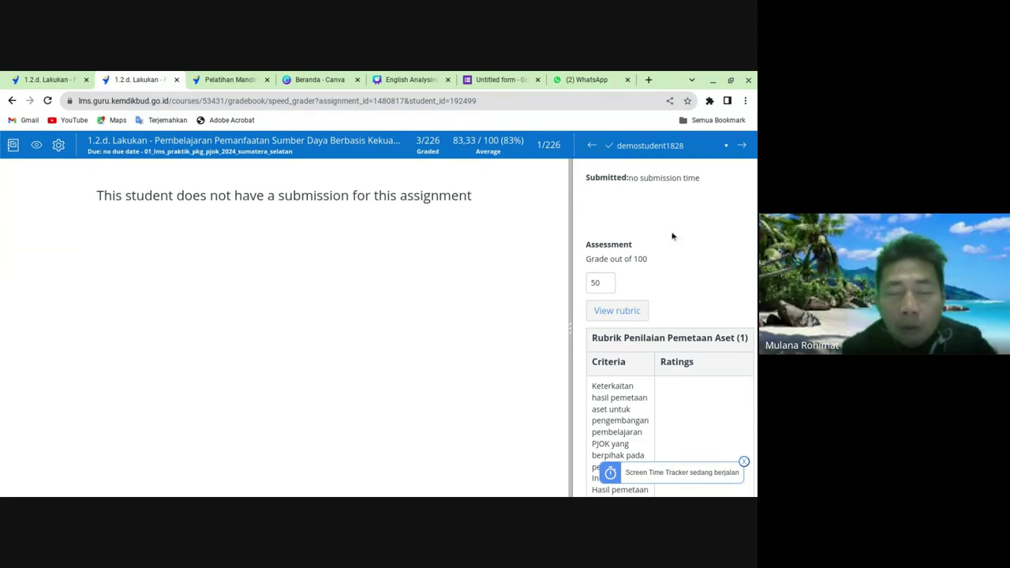
Switch to demostudent1829, open the Rubrik Penilaian Pemetaan Aset for grading, and widen the grading area to show all ratings
left_click(726, 147)
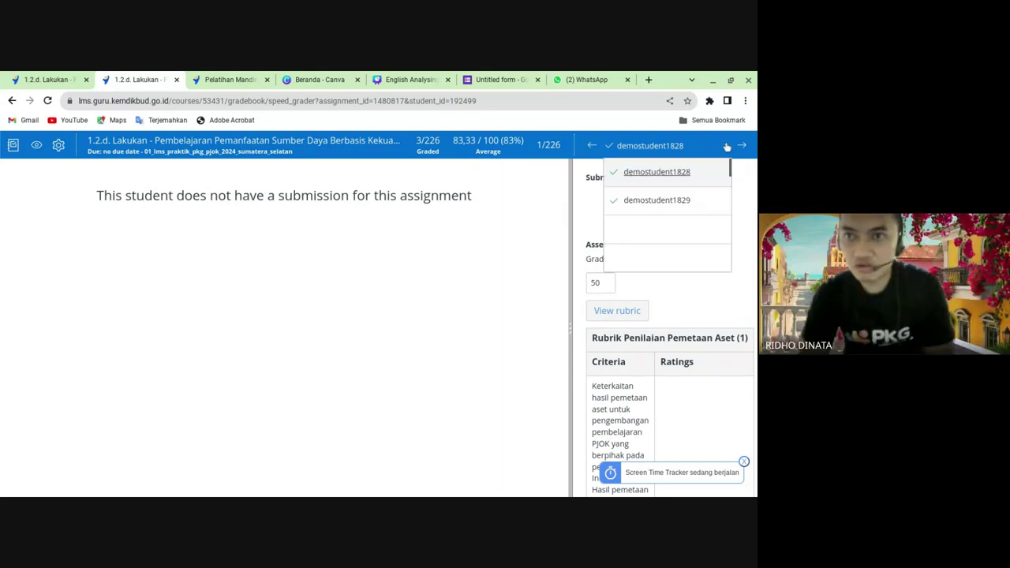
left_click(688, 203)
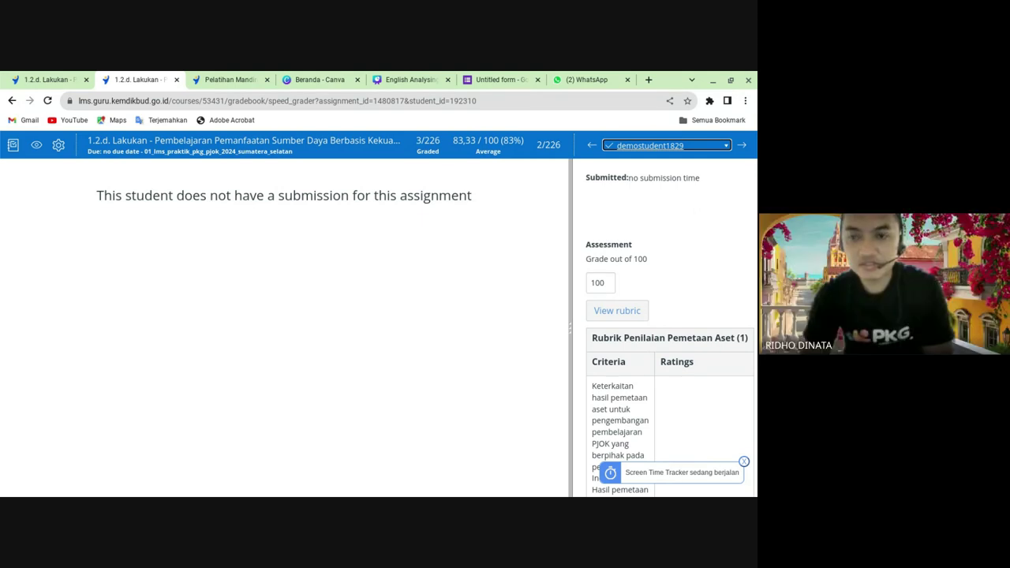
left_click(621, 315)
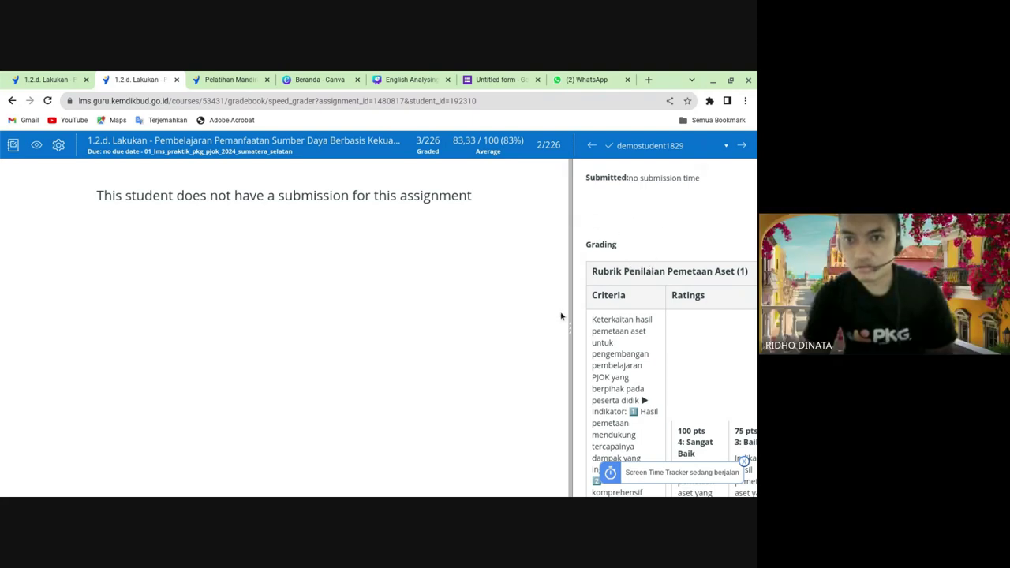
left_click_drag(571, 331, 286, 342)
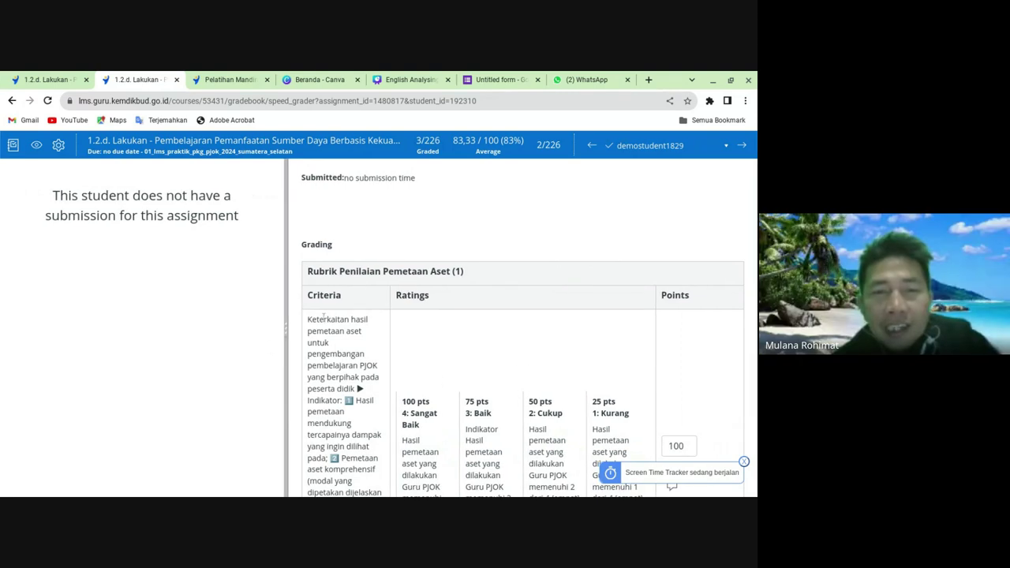
left_click_drag(287, 334, 206, 329)
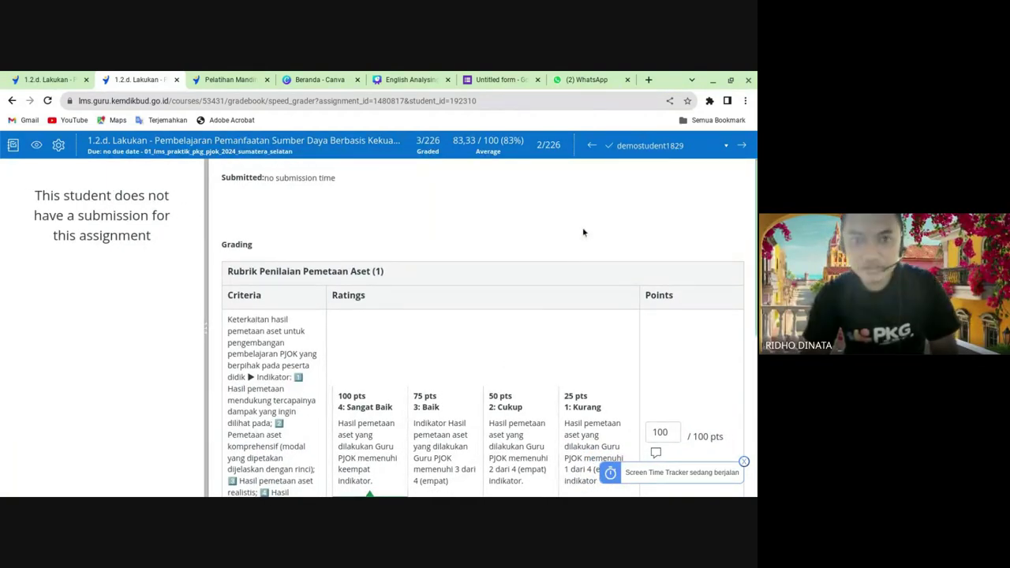
Rate the asset-mapping criterion as 3: Baik (75 pts) and save the rubric assessment
scroll(583, 232, "down", 1)
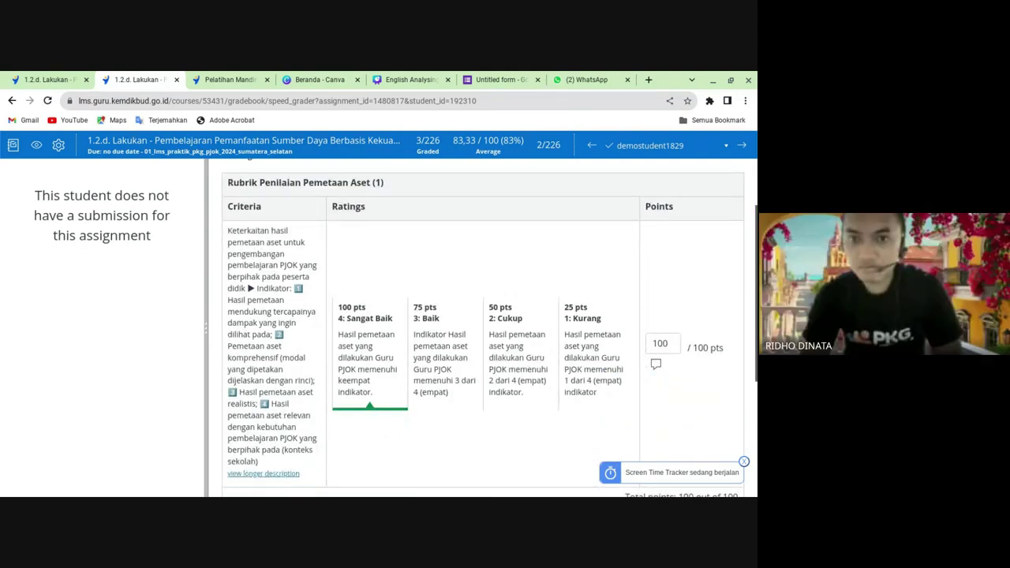
scroll(489, 331, "down", 1)
scroll(718, 214, "down", 1)
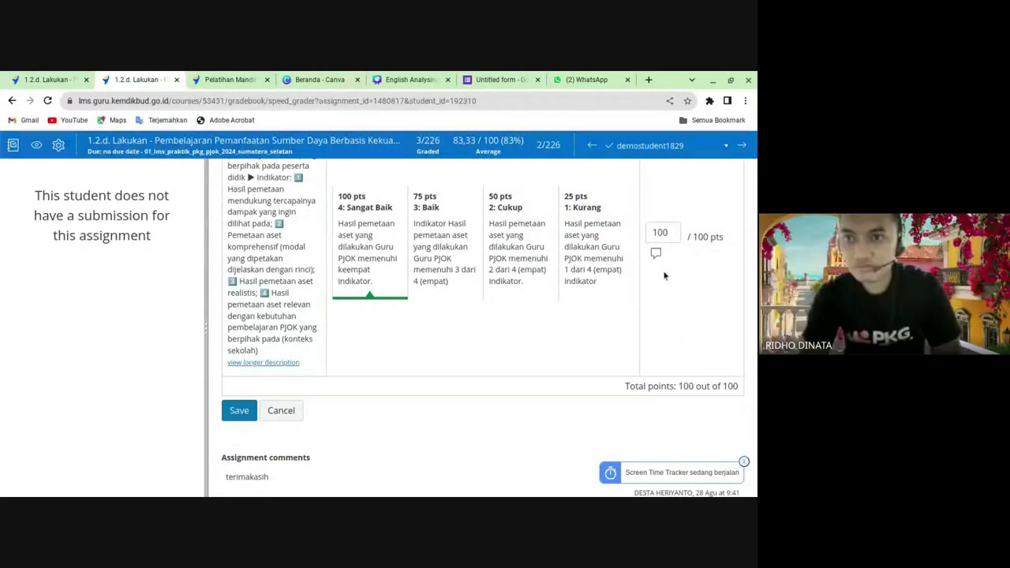
left_click(446, 283)
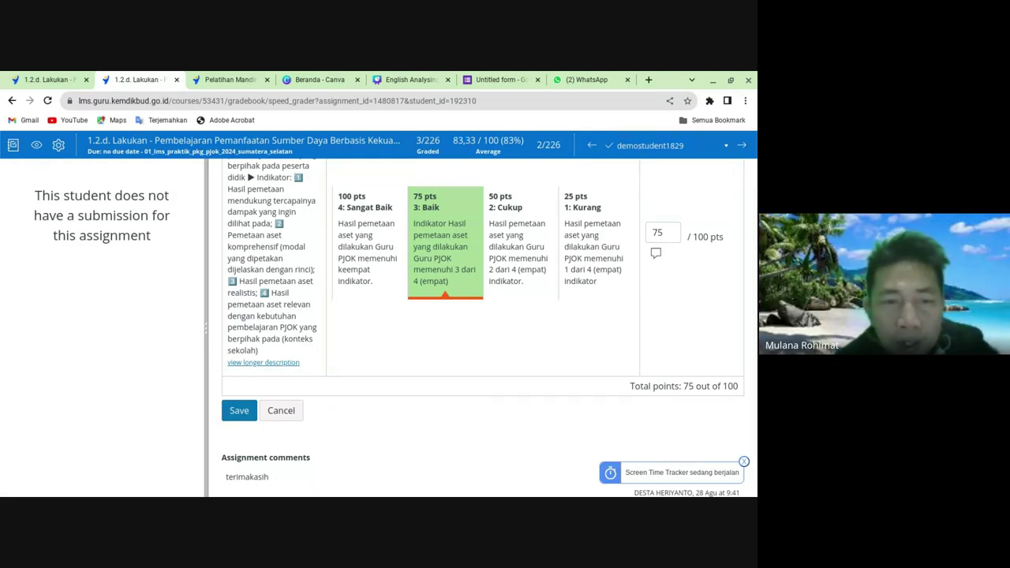
left_click(239, 411)
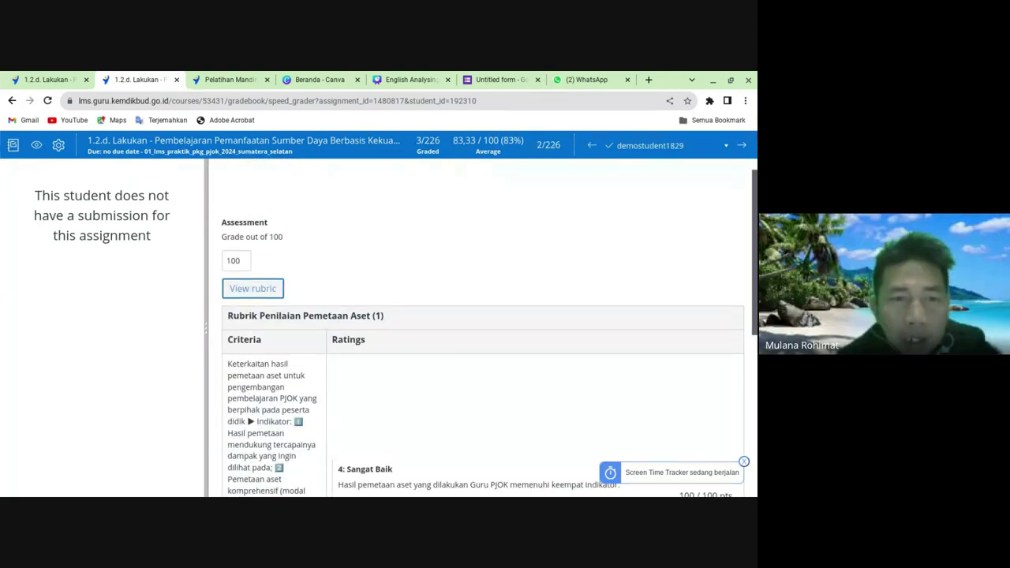
Check demostudent1829's saved rubric rating, assignment comments and overall grade
scroll(487, 347, "down", 3)
scroll(486, 327, "down", 2)
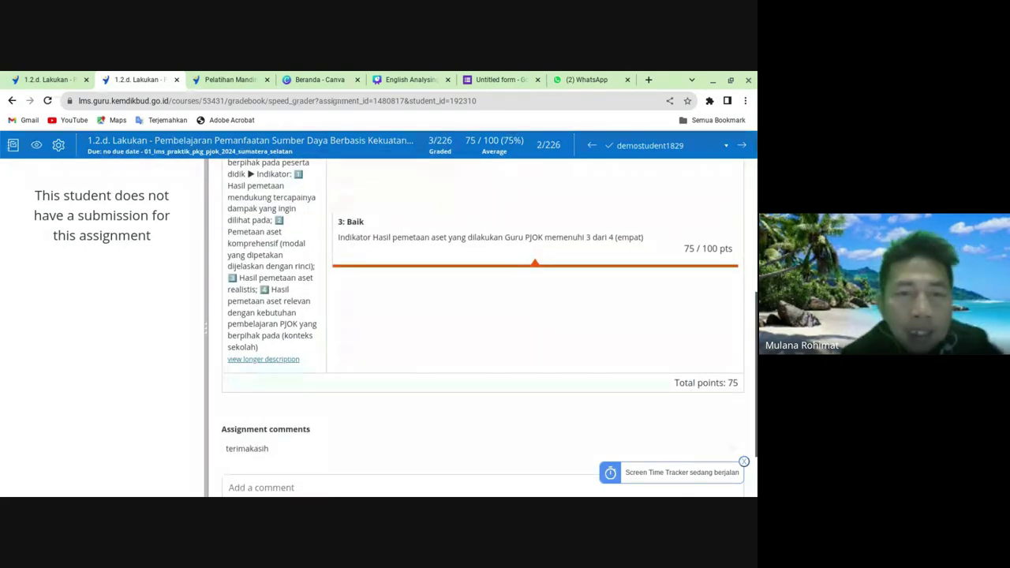
scroll(487, 328, "down", 1)
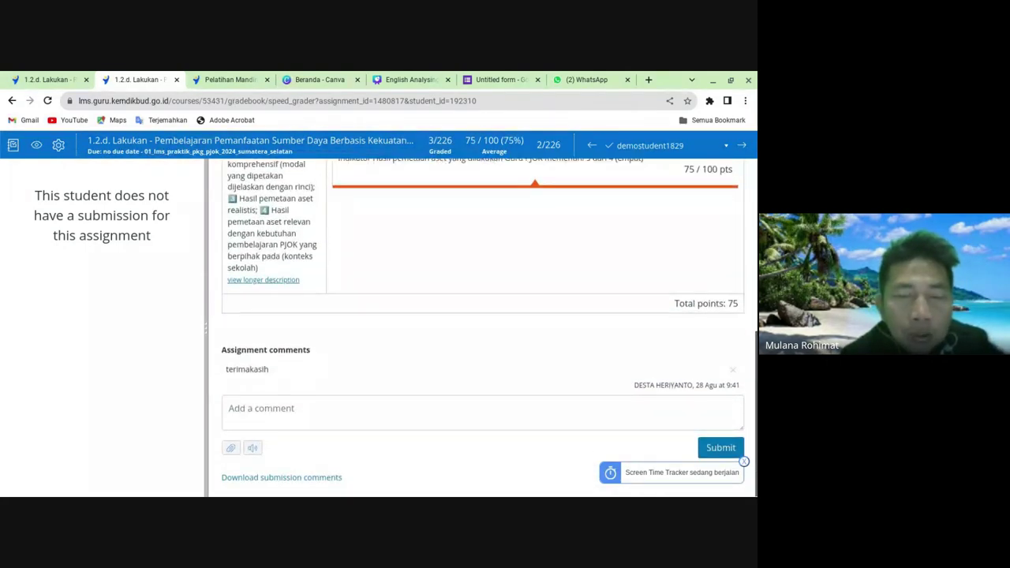
scroll(558, 169, "up", 5)
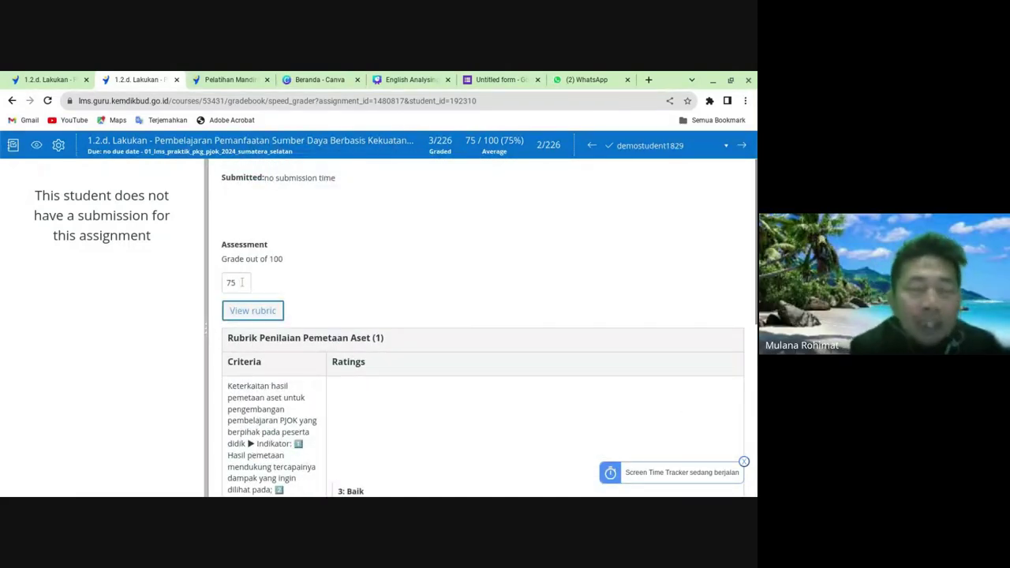
left_click(241, 281)
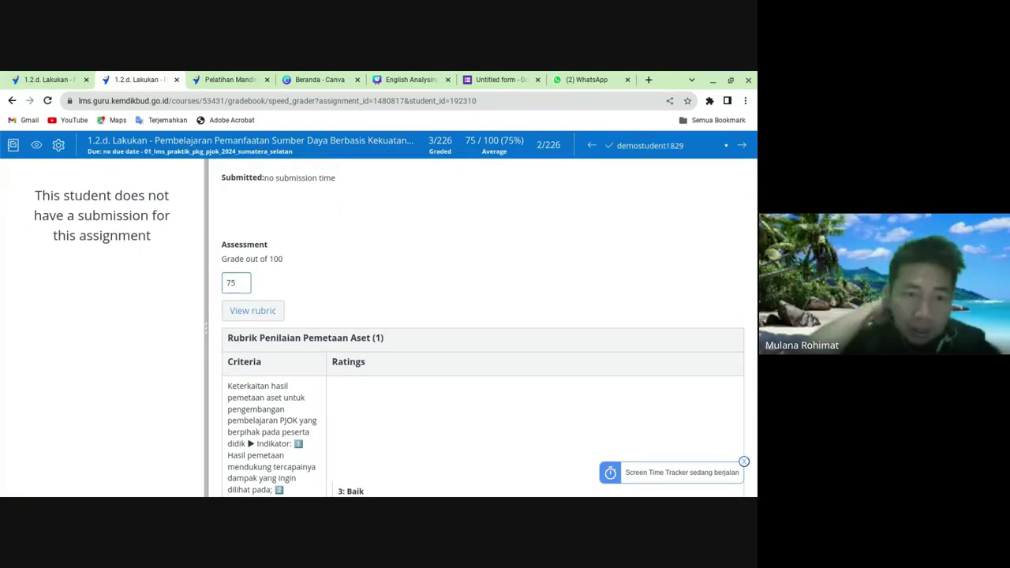
Submit an assignment comment for demostudent1829 reading "mantap pak" followed by the recipient's name
scroll(370, 256, "down", 5)
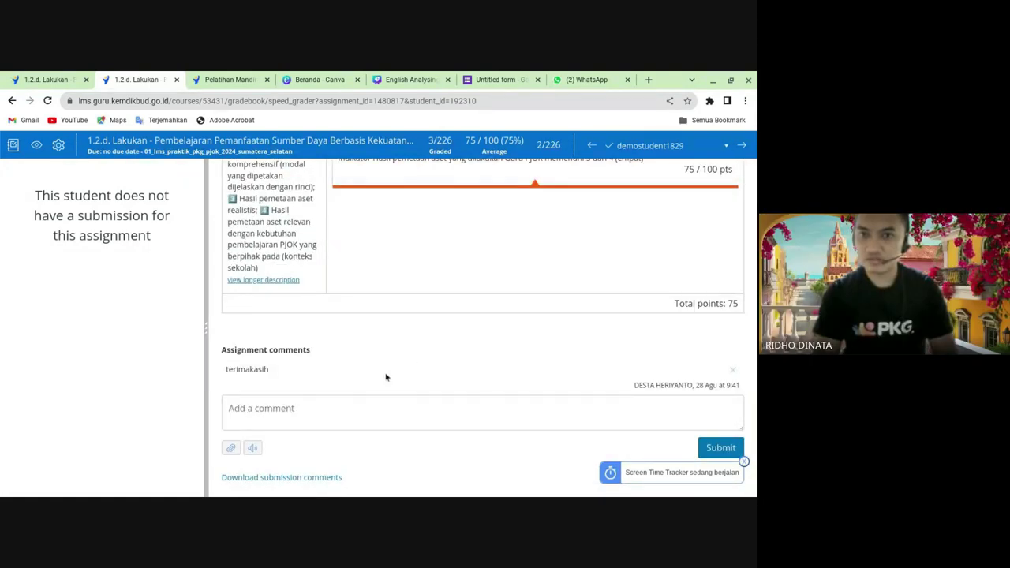
left_click(346, 407)
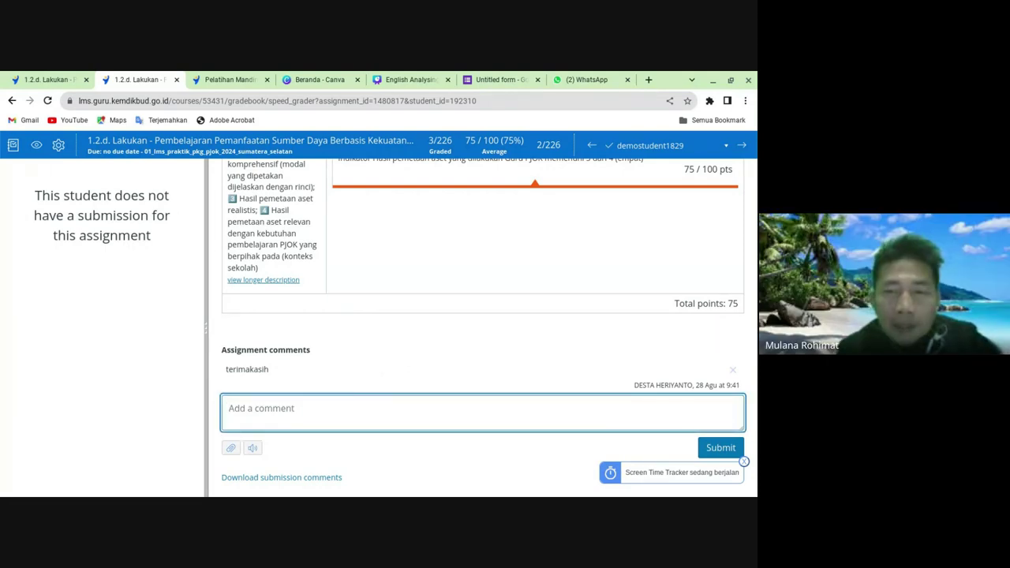
type("man")
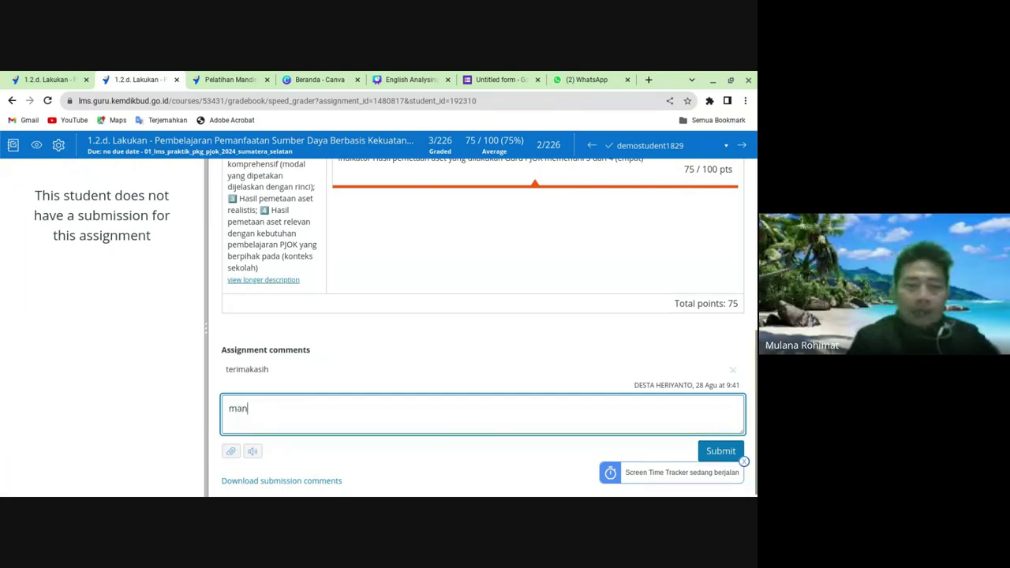
type("tap ka")
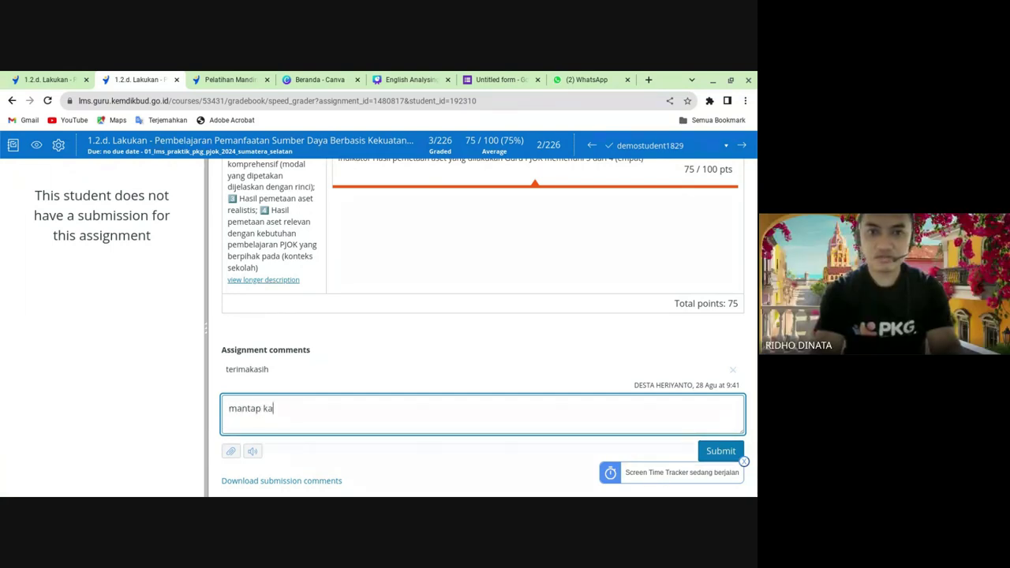
type("kak")
key("BackSpace")
key("BackSpace")
key("BackSpace")
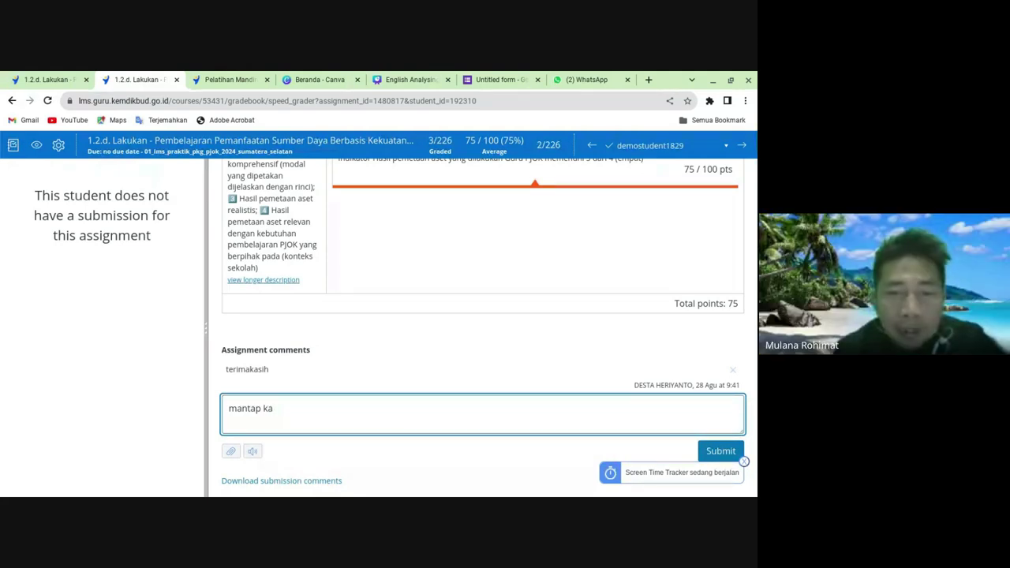
type("pak eko")
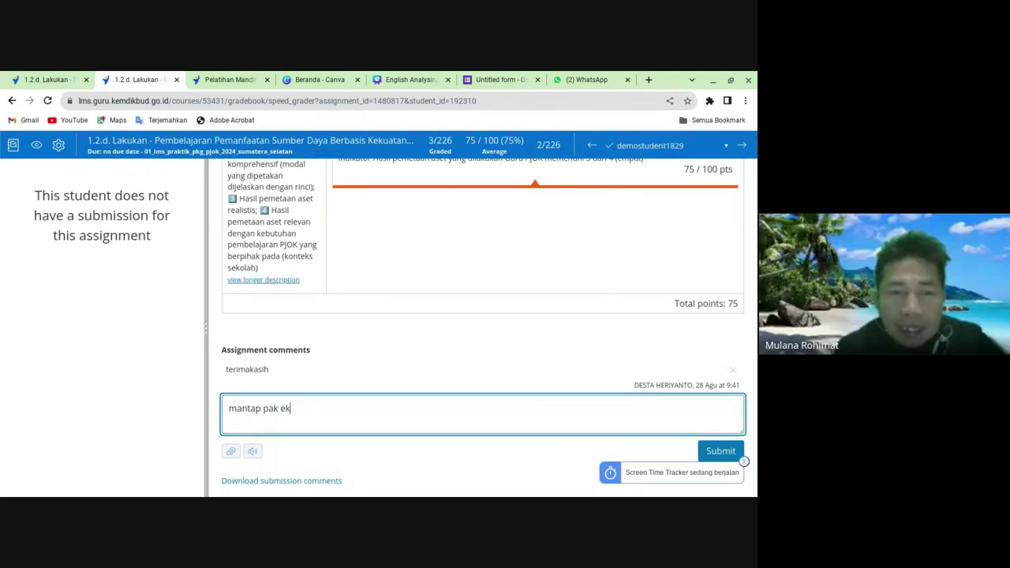
left_click(718, 451)
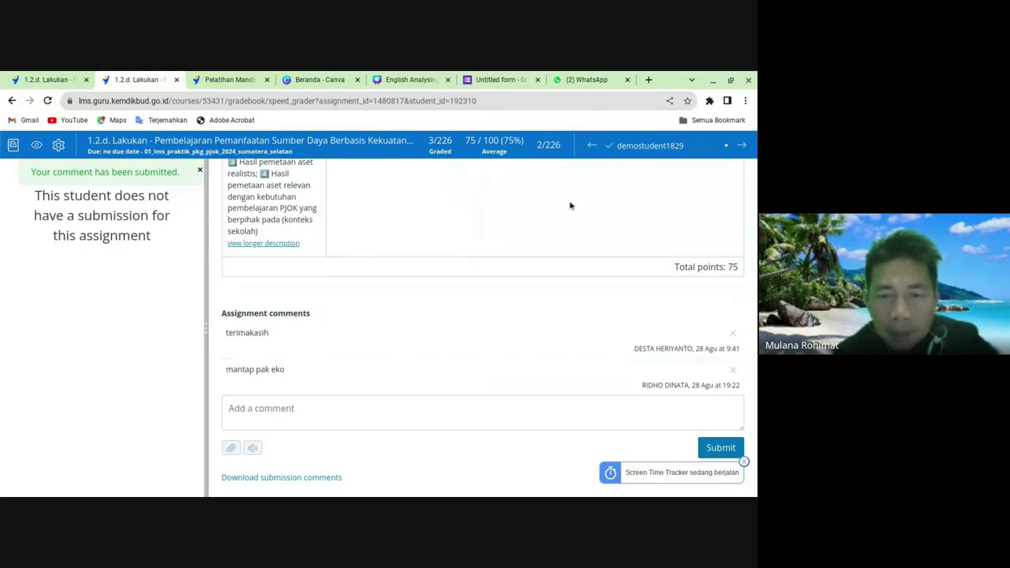
left_click_drag(718, 76, 716, 80)
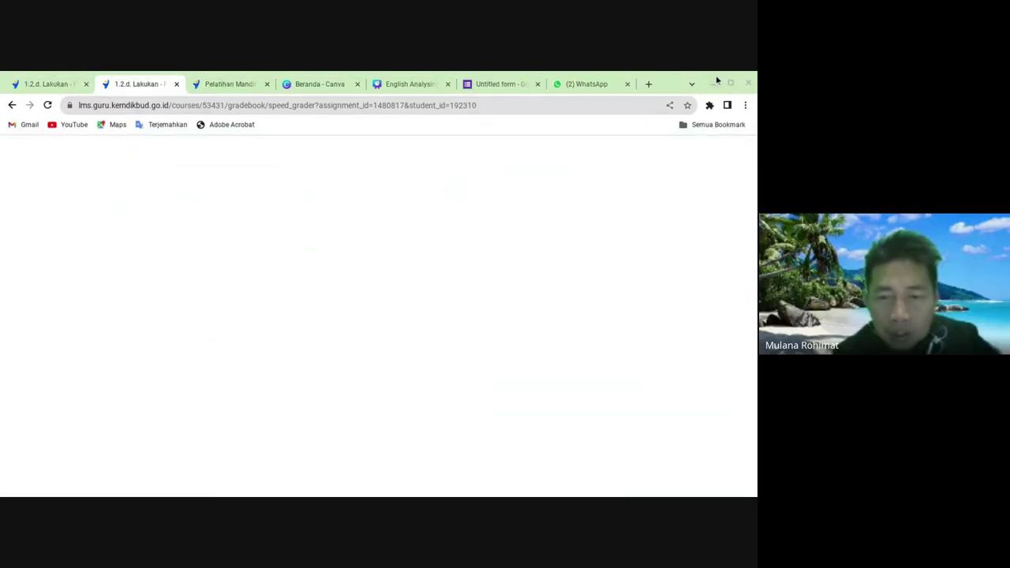
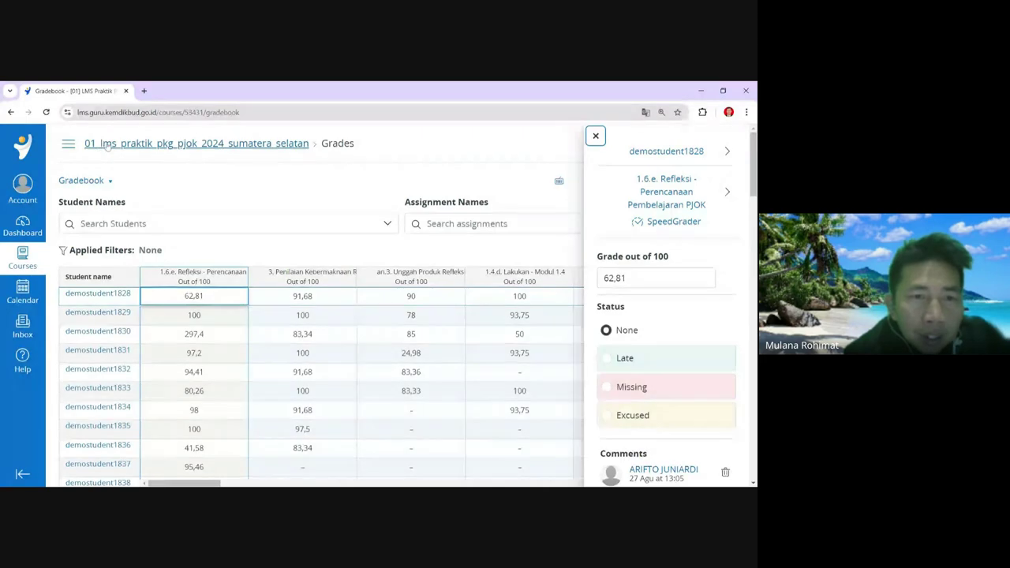
Go to the 01_lms_praktik_pkg_pjok_2024_sumatera_selatan course home page and open its Nilai gradebook from there
left_click(105, 146)
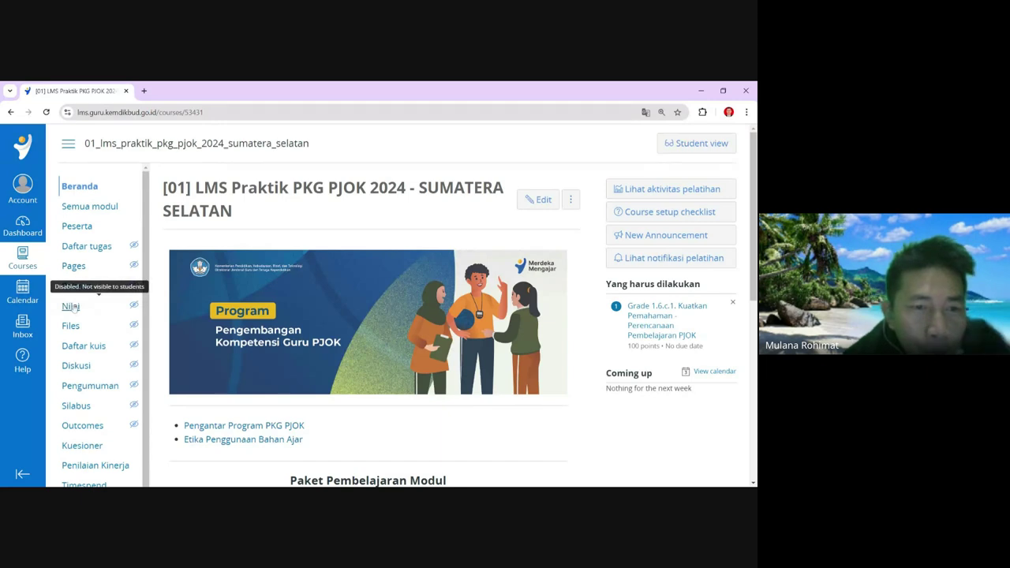
left_click(77, 314)
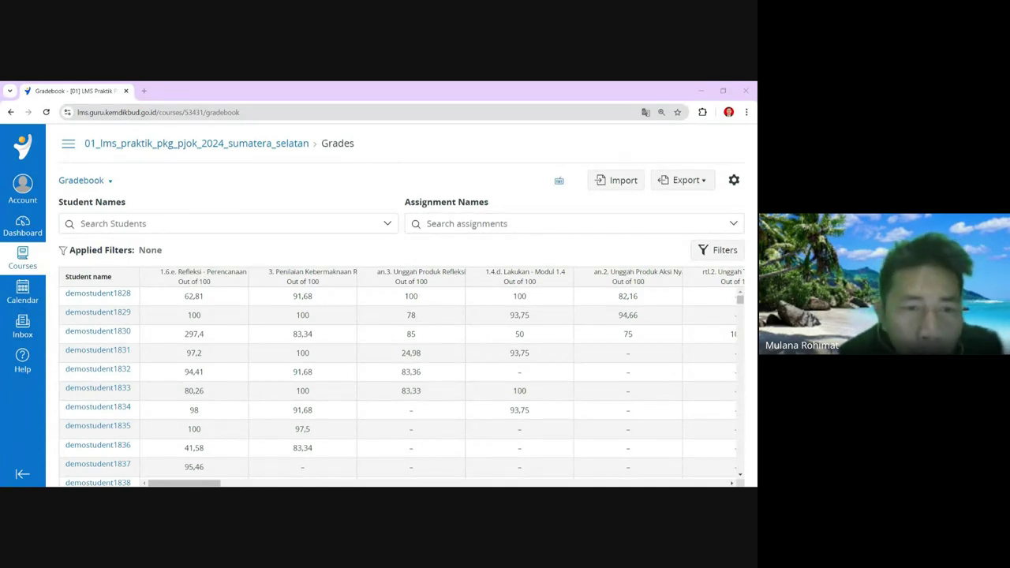
Open the 1.6.e. Refleksi - Perencanaan assignment in SpeedGrader from its gradebook column and widen the assessment pane
left_click(194, 297)
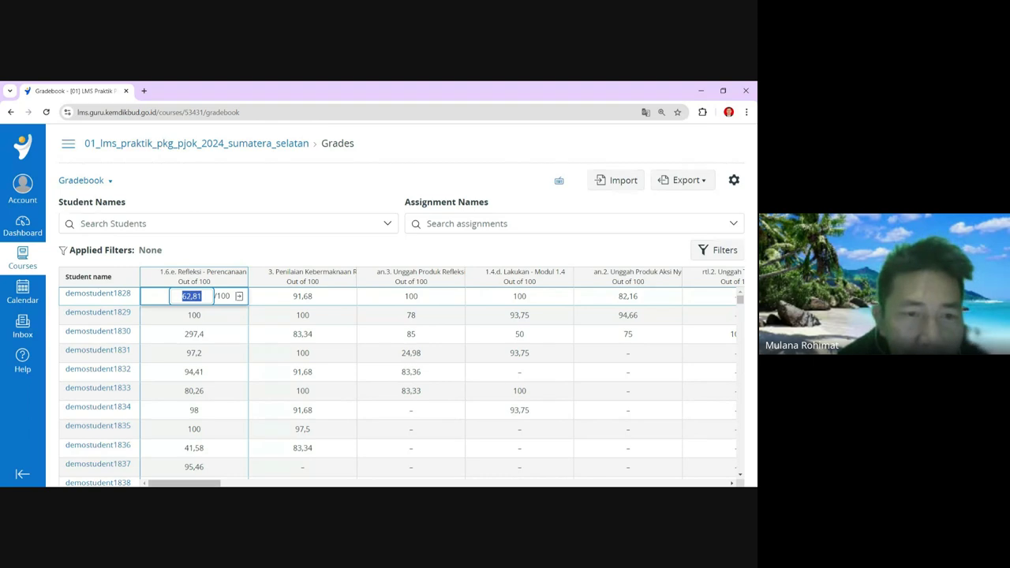
left_click(268, 248)
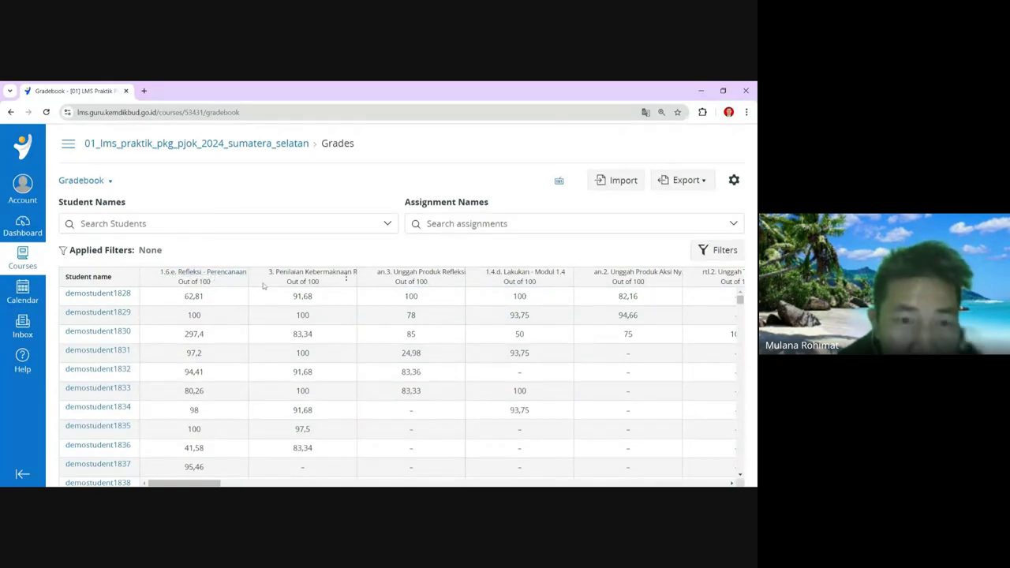
left_click(236, 279)
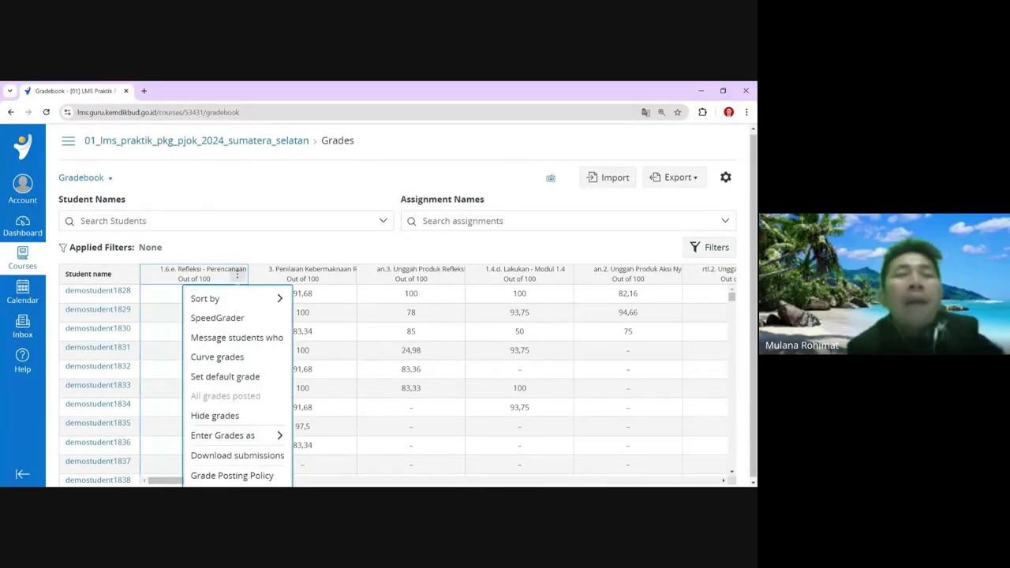
left_click(220, 317)
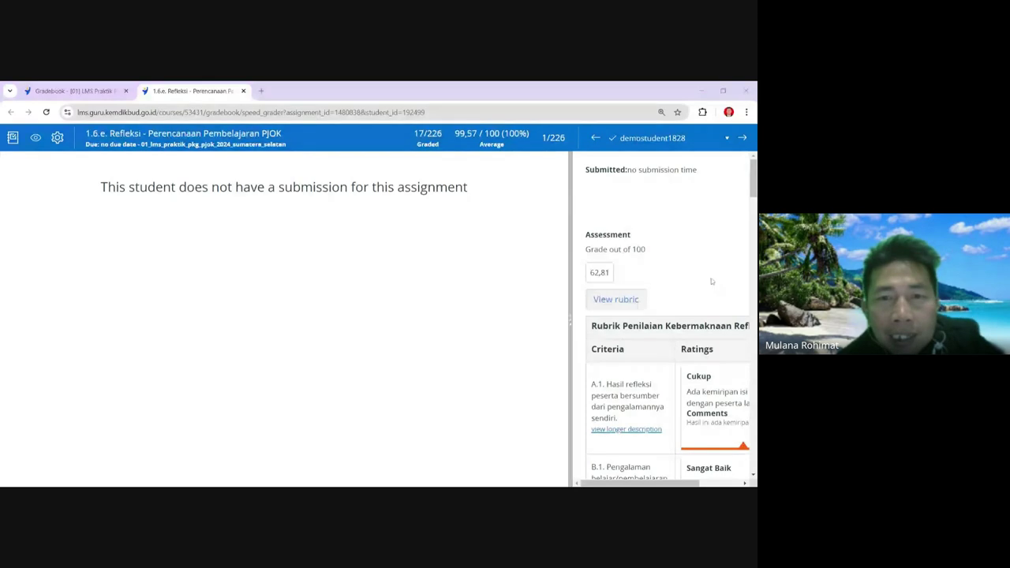
left_click_drag(569, 292, 163, 317)
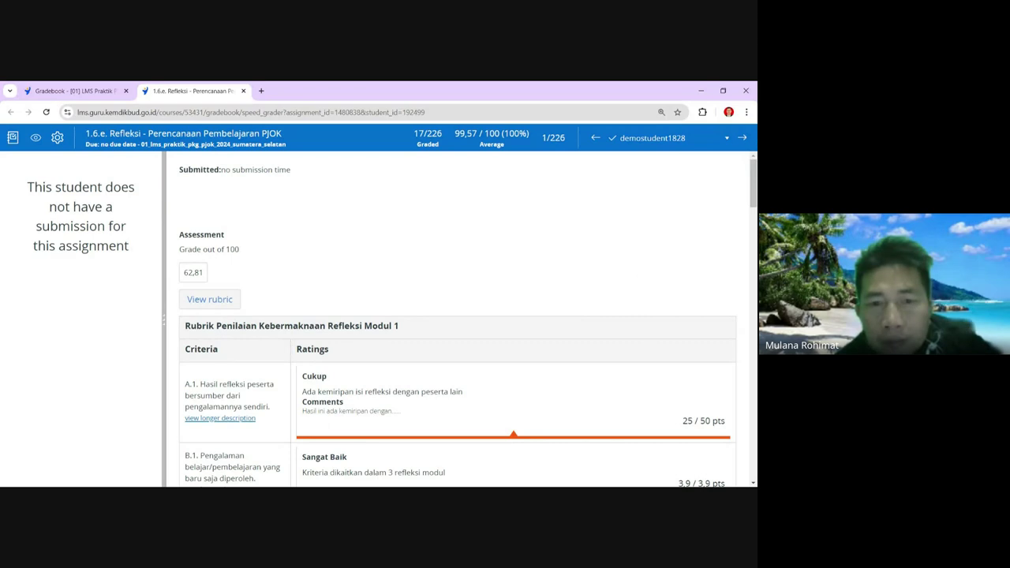
View the 1.6.e. Refleksi assessments of demostudent1829 and demostudent1830, and return to demostudent1828 through the student list
left_click(741, 138)
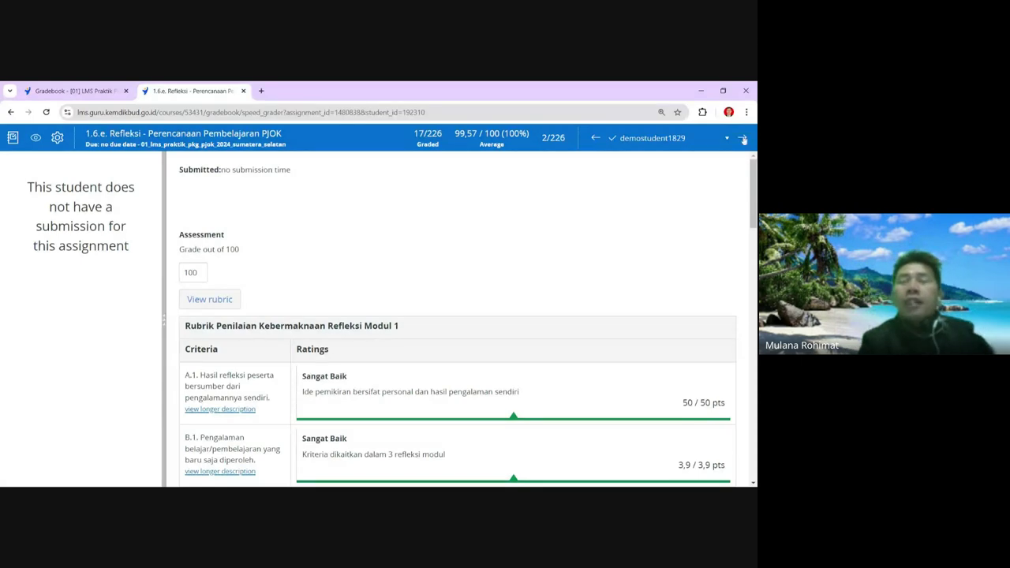
left_click(742, 138)
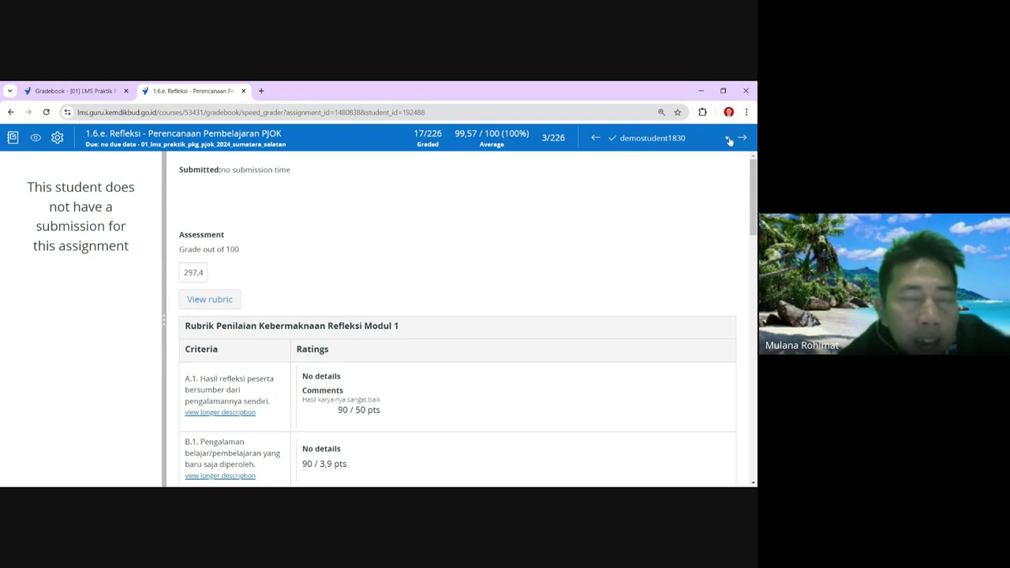
left_click(727, 138)
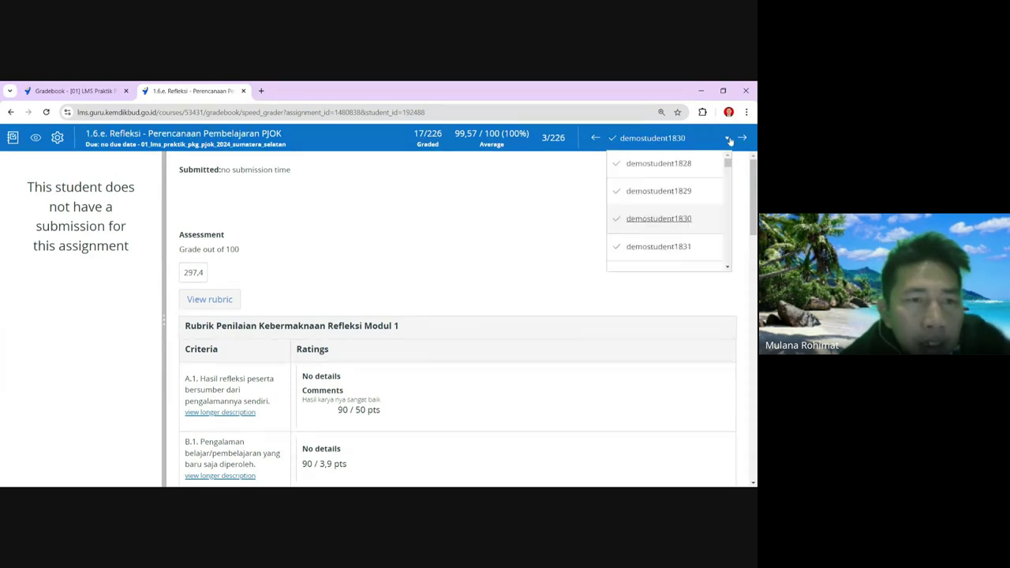
left_click(677, 161)
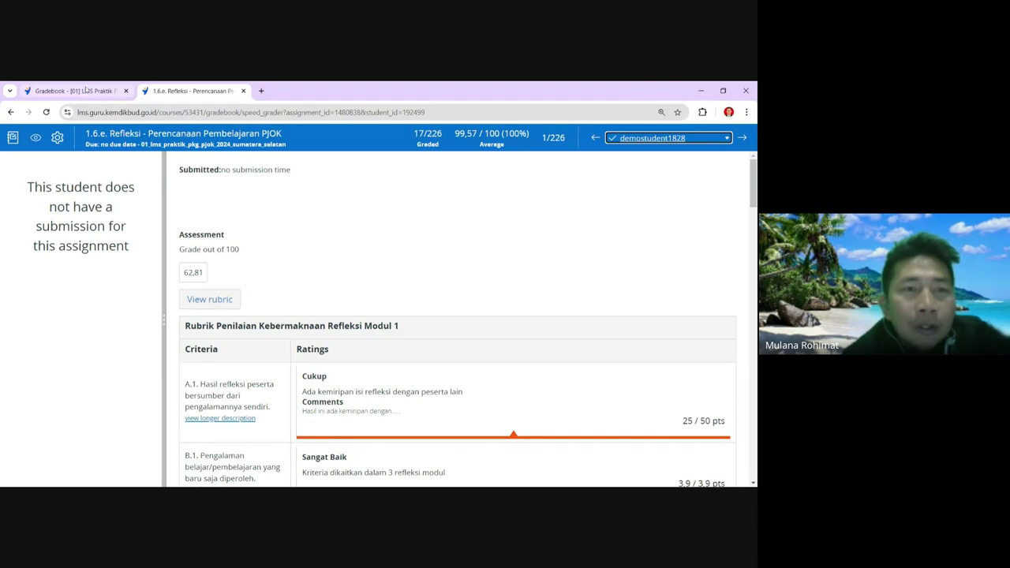
Return to the gradebook, open demostudent1834's grade details for 1.6.e. Refleksi and launch SpeedGrader from there
left_click(86, 90)
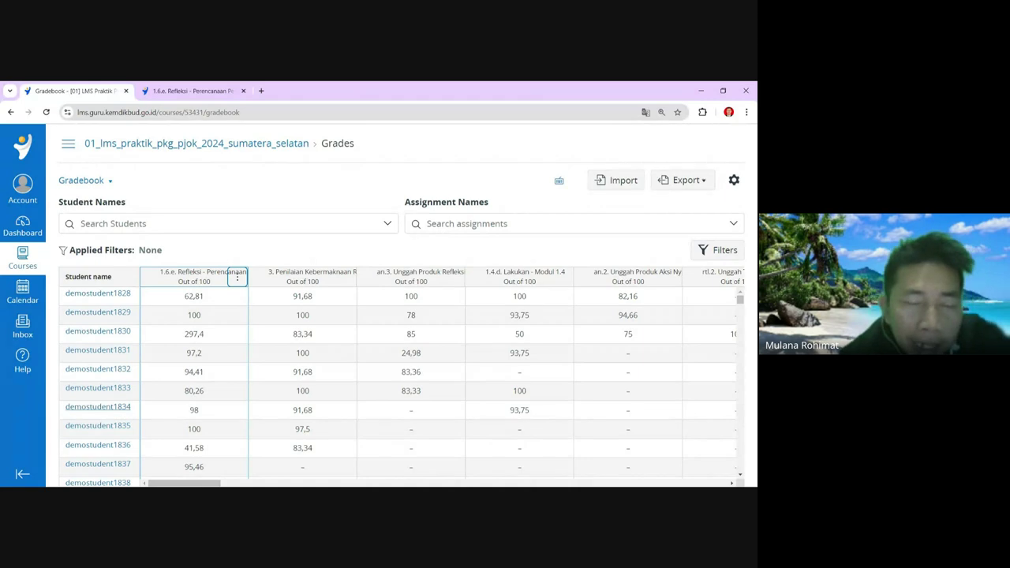
left_click(193, 411)
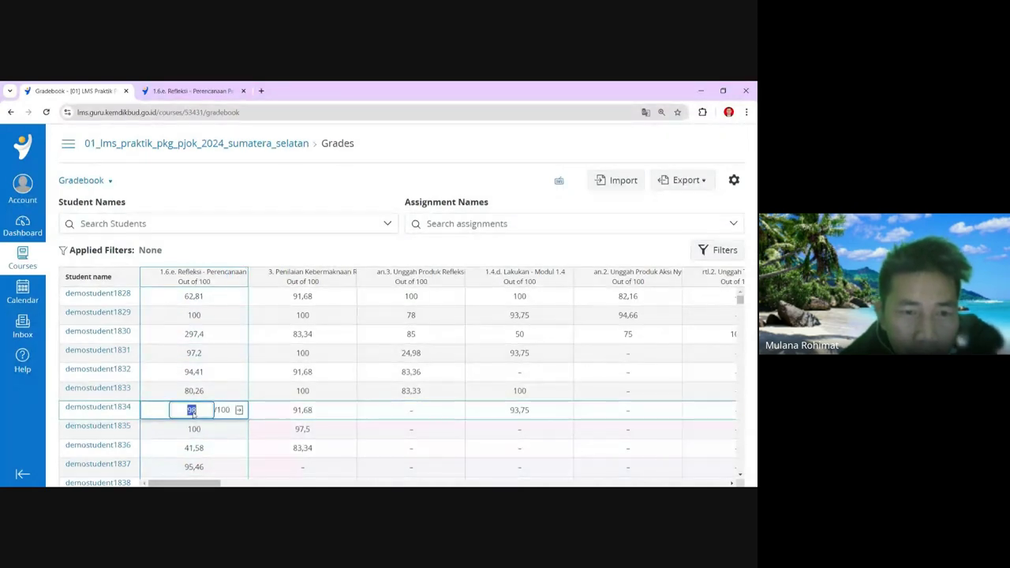
key("Return")
left_click(238, 415)
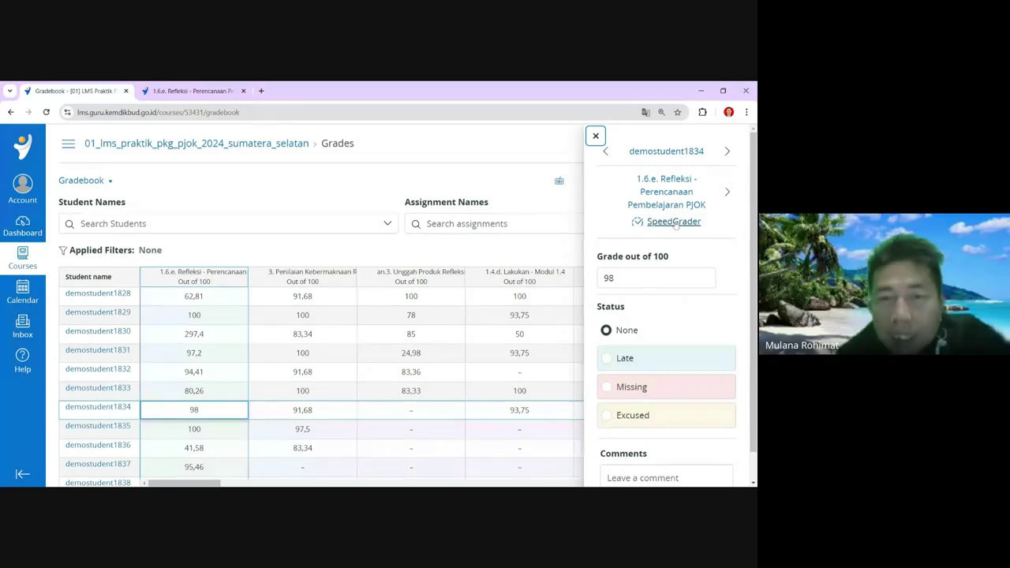
left_click(675, 222)
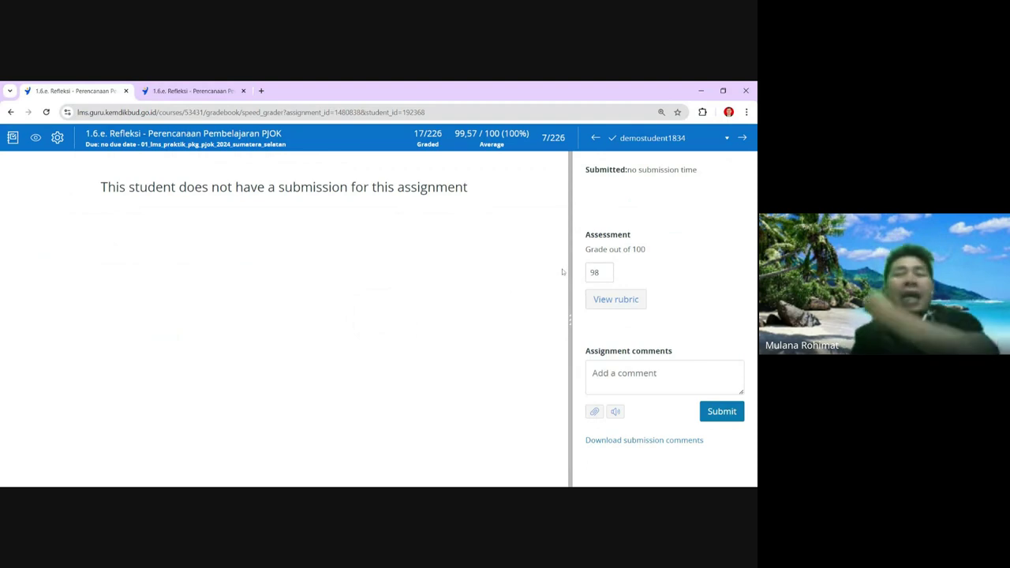
Widen demostudent1834's assessment pane and compare it with demostudent1828's assessment in the other browser tab
left_click_drag(569, 272, 283, 300)
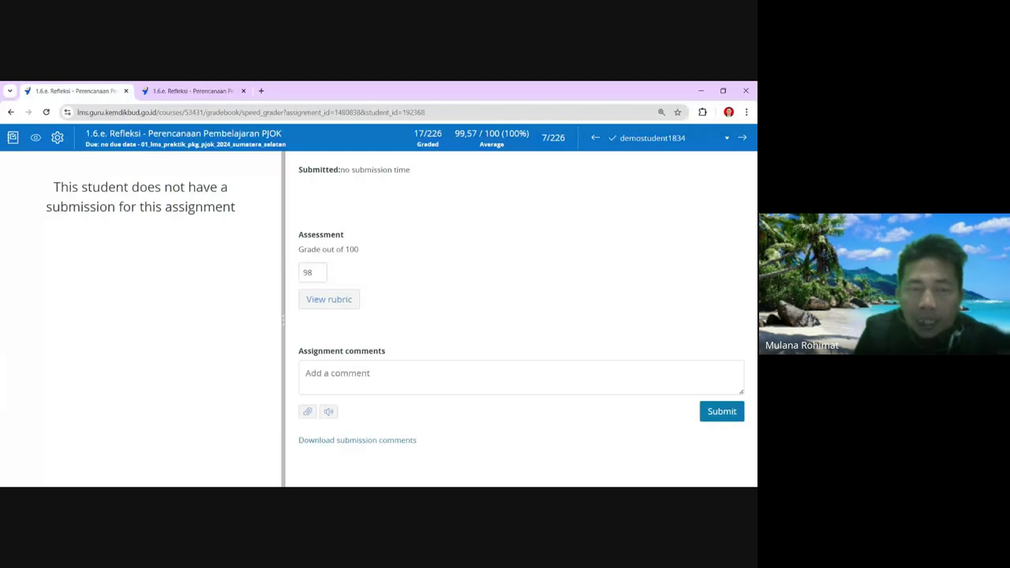
left_click(184, 92)
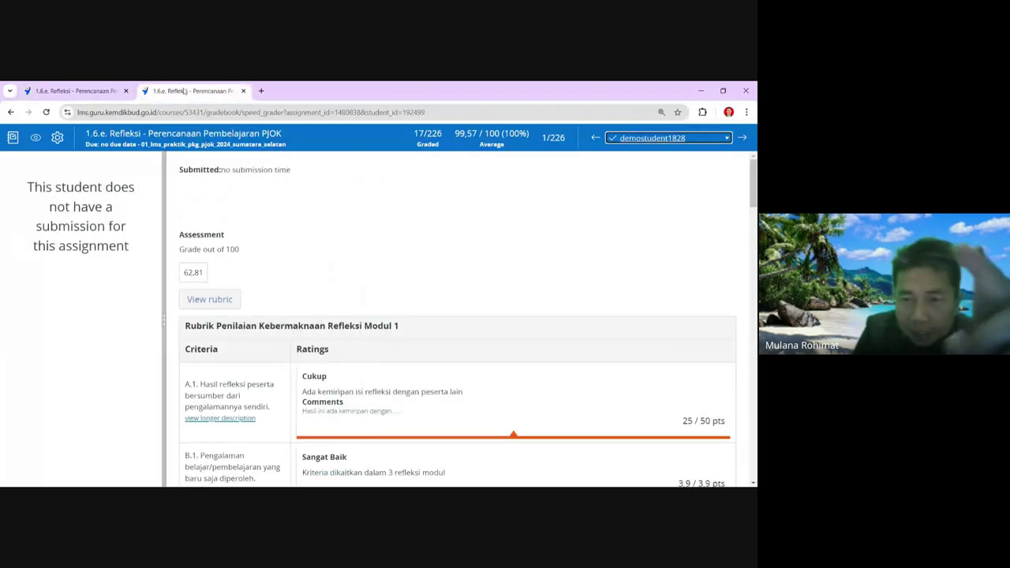
left_click(97, 92)
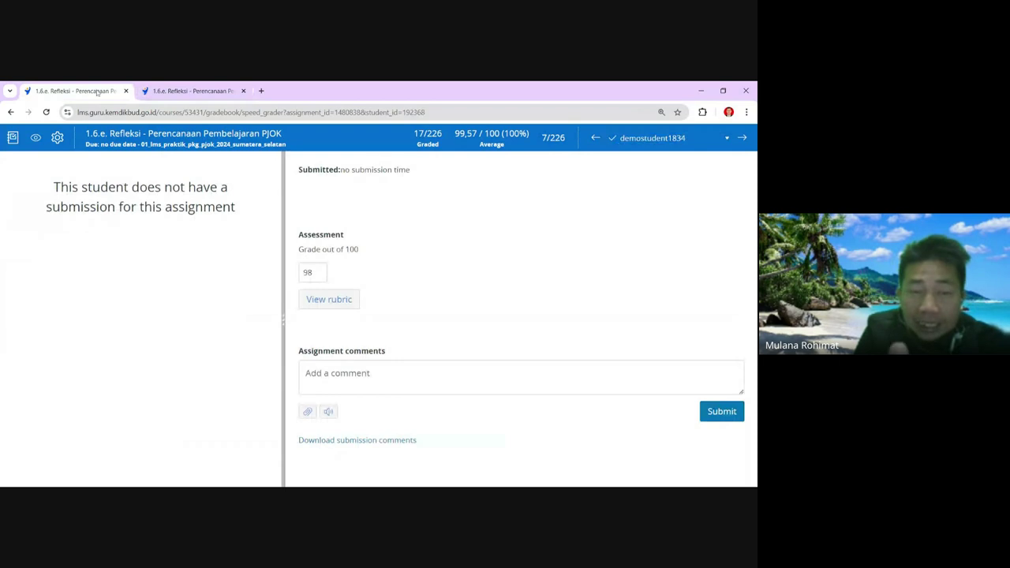